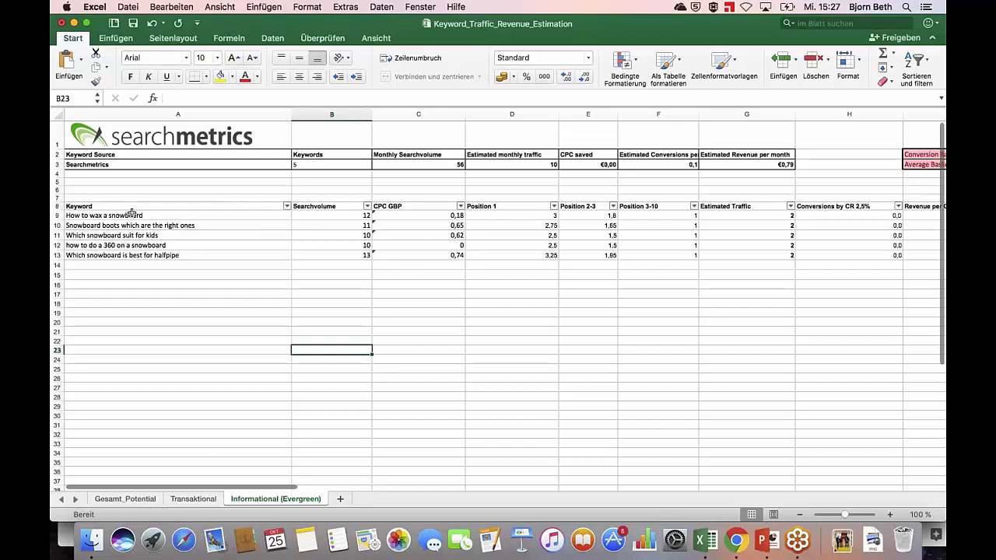
Switch to the Transaktional sheet and highlight its keyword list and the matching search volumes for review.
click(191, 498)
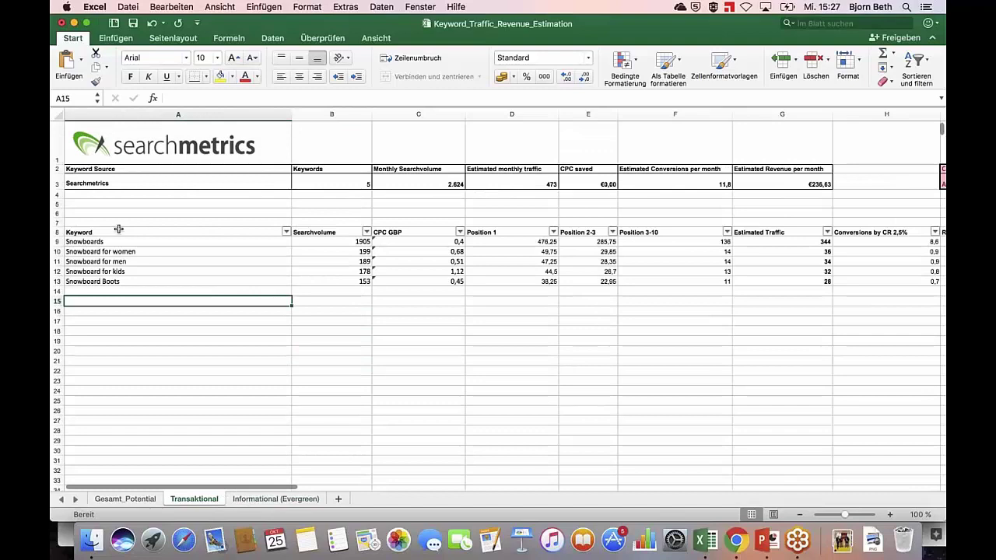
drag(117, 240, 178, 409)
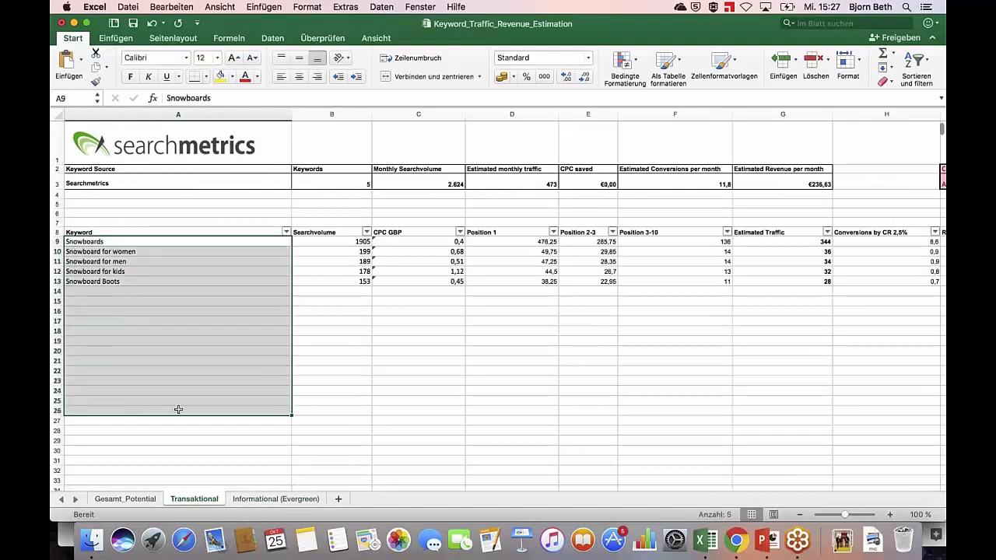
drag(344, 243, 336, 355)
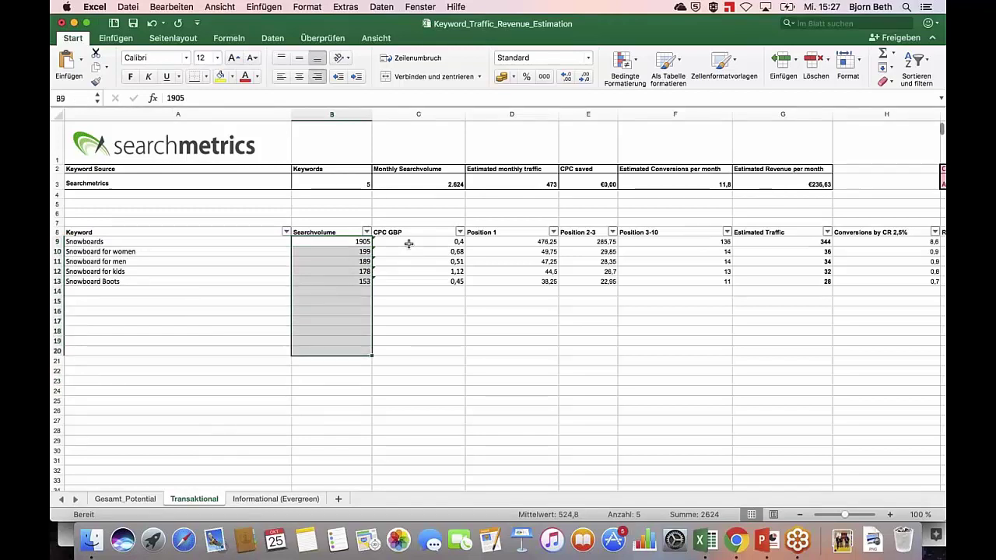
Inspect the Snowboards row's formulas for Position 1, Position 2-3, Position 3-10 and Estimated Traffic.
click(512, 254)
click(502, 243)
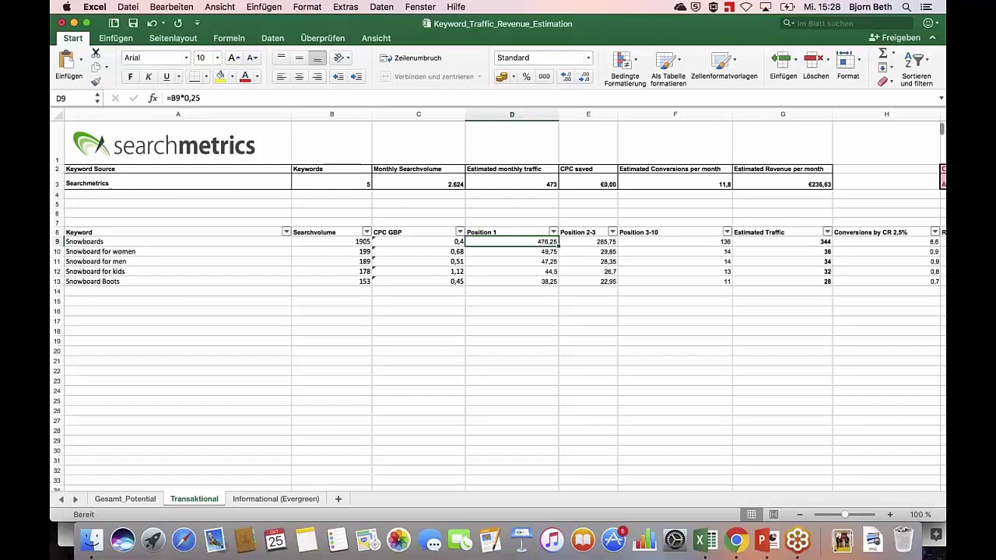
click(535, 235)
click(529, 242)
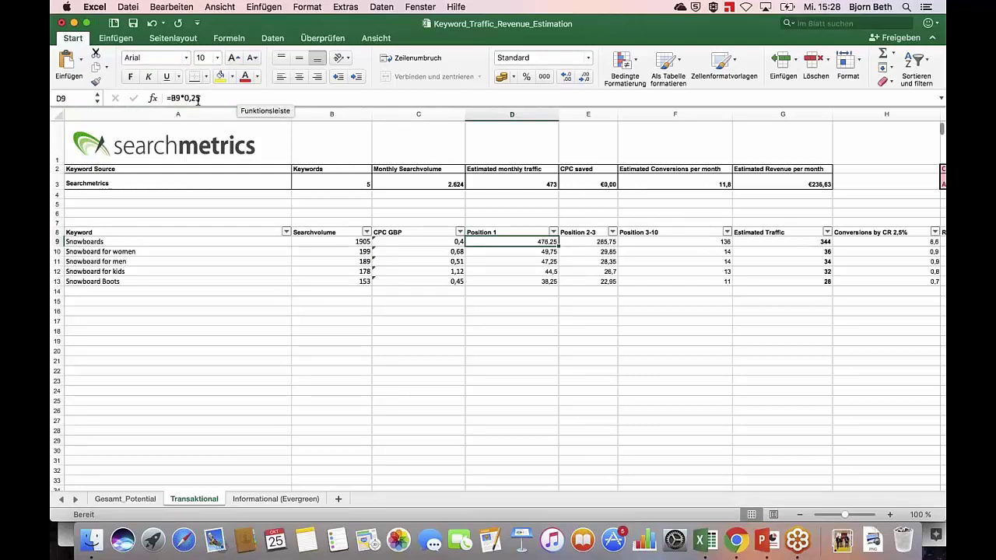
click(590, 249)
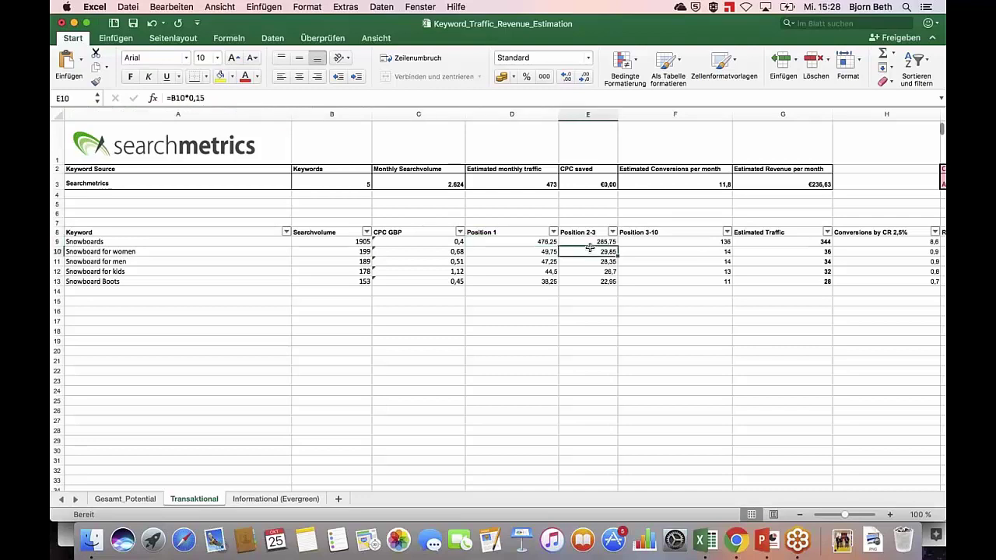
click(594, 242)
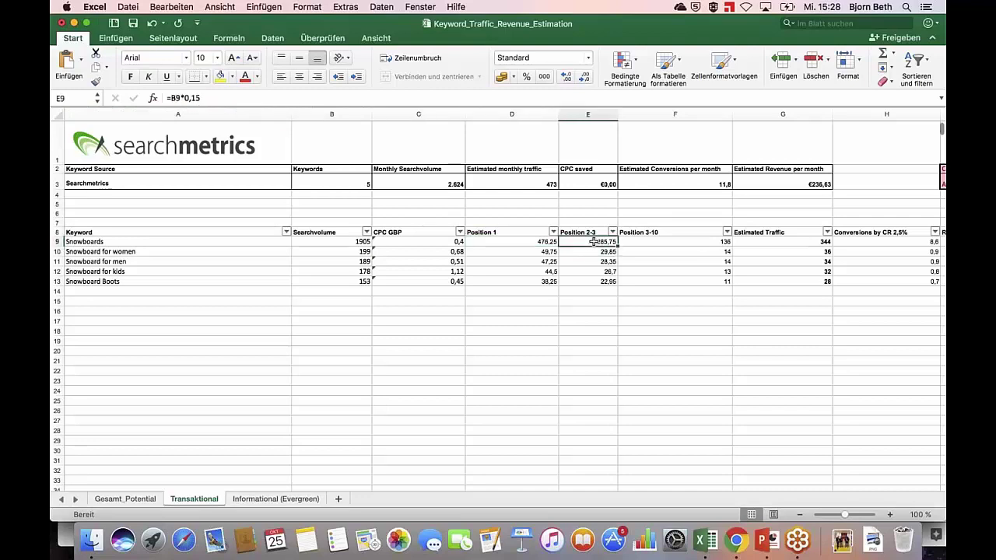
click(656, 242)
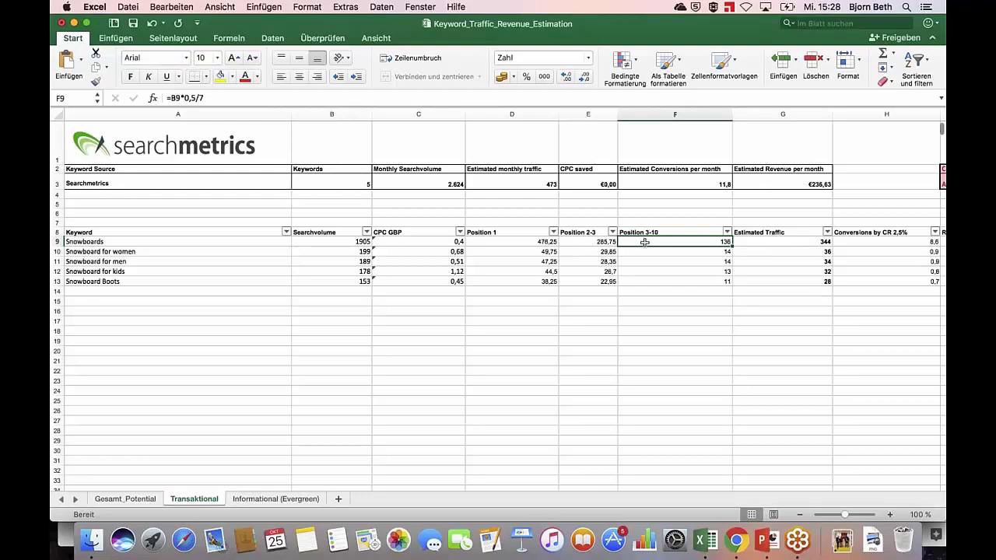
click(779, 242)
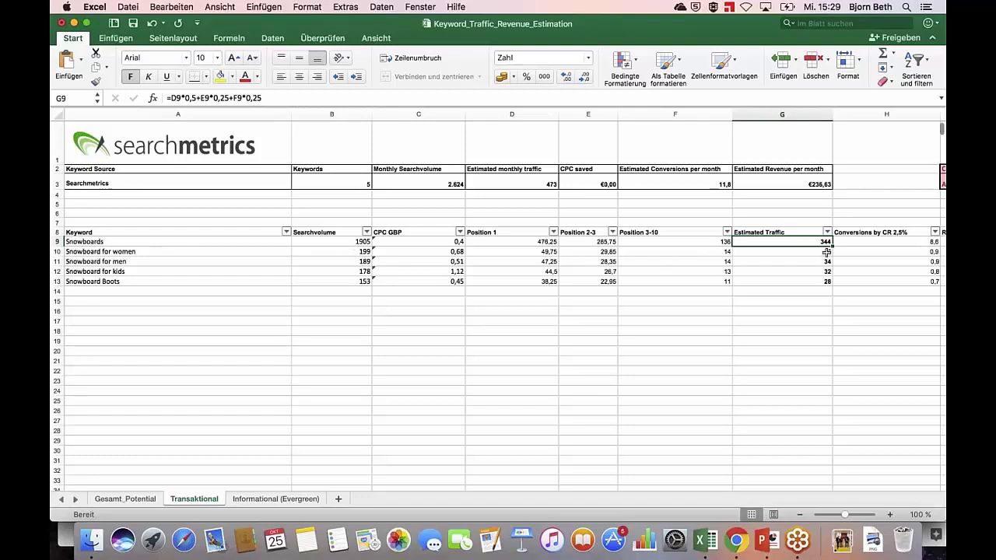
Inspect the Conversion Rate input and the formulas behind the Conversions by CR 2,5% and Revenue per Client columns.
scroll(826, 252, right, 3)
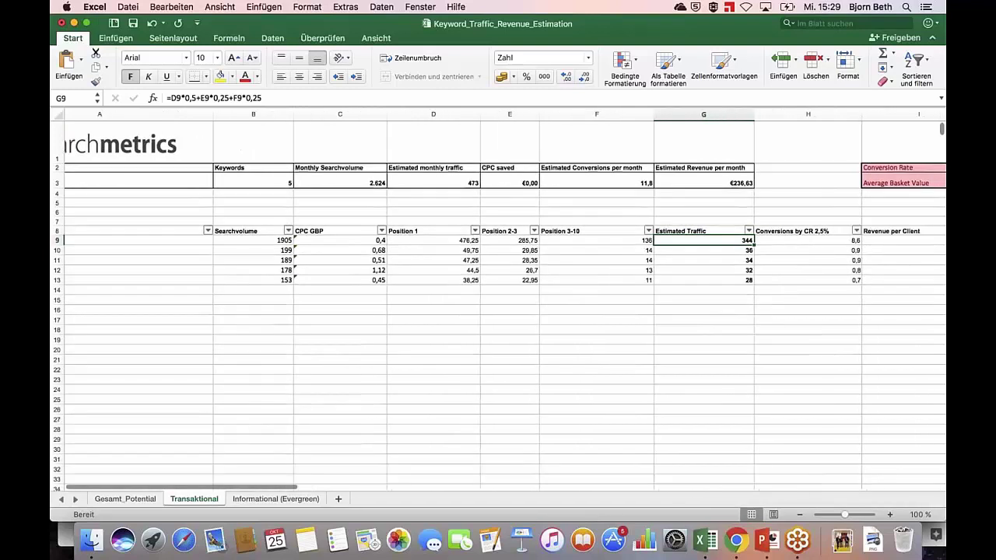
scroll(774, 256, right, 2)
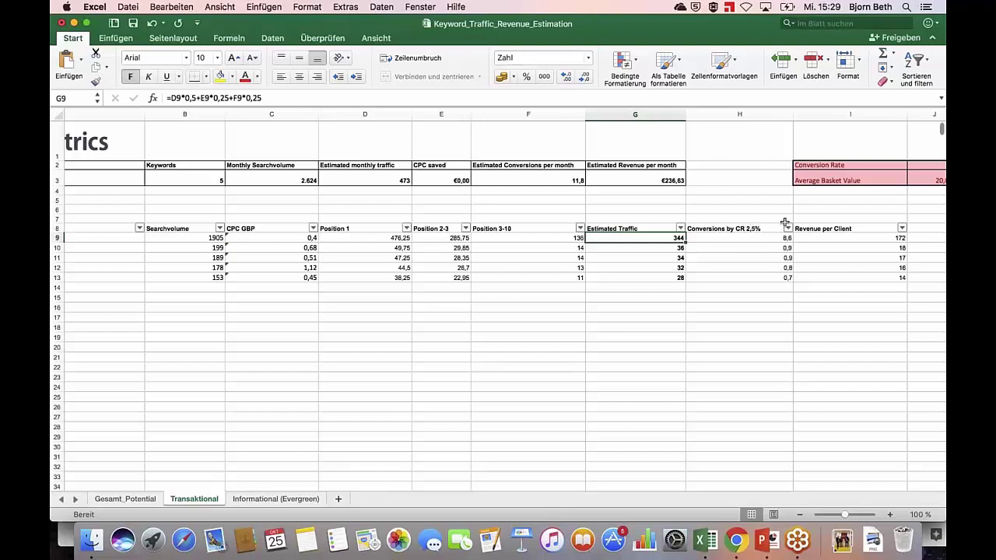
scroll(784, 223, right, 3)
click(835, 168)
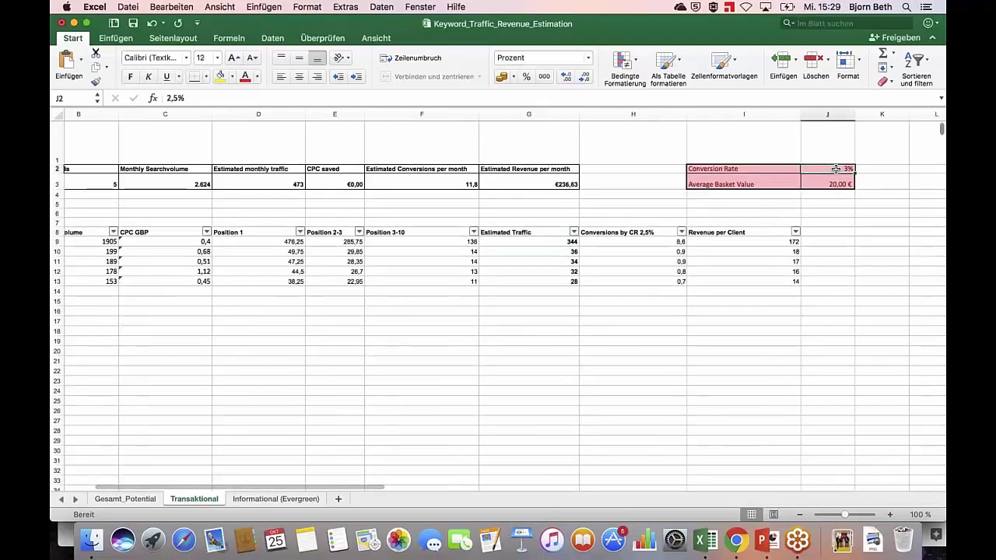
click(657, 241)
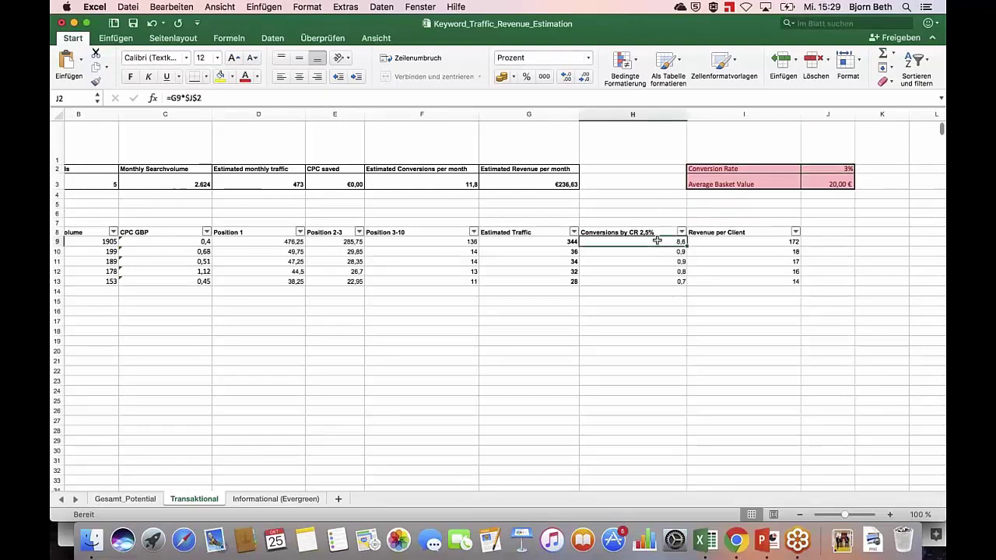
drag(657, 241, 646, 281)
click(645, 251)
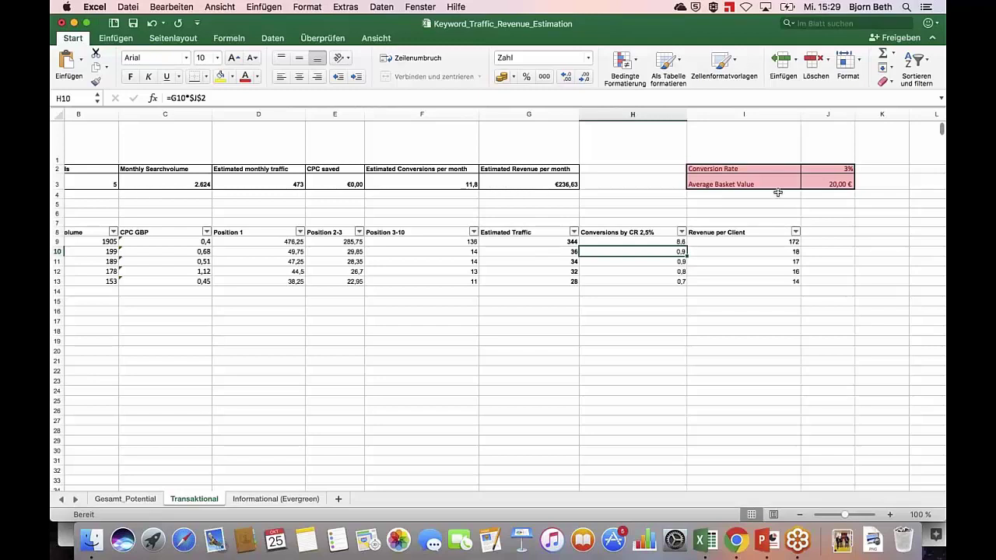
click(742, 241)
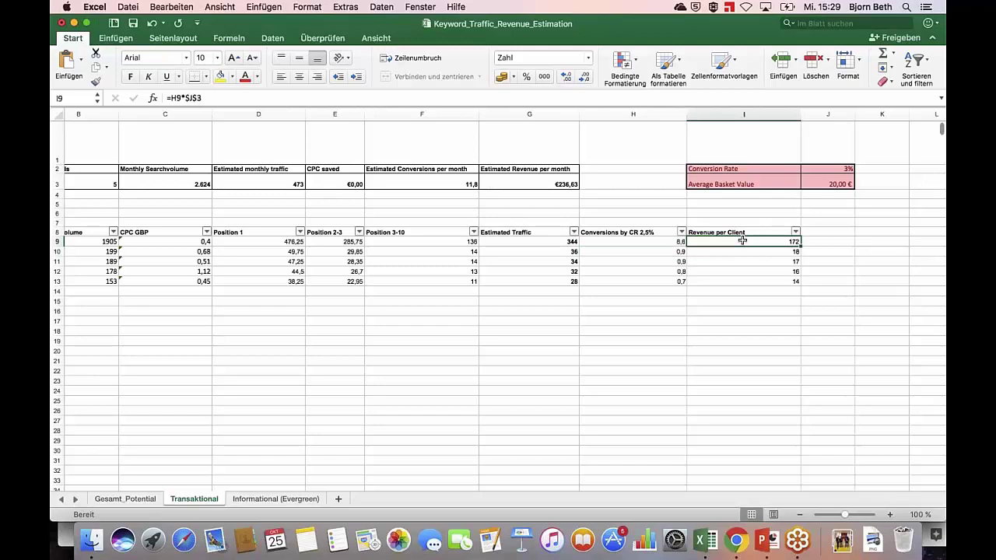
Review the Transaktional keyword table from the keyword list across the position columns to Revenue per Client.
scroll(715, 241, left, 5)
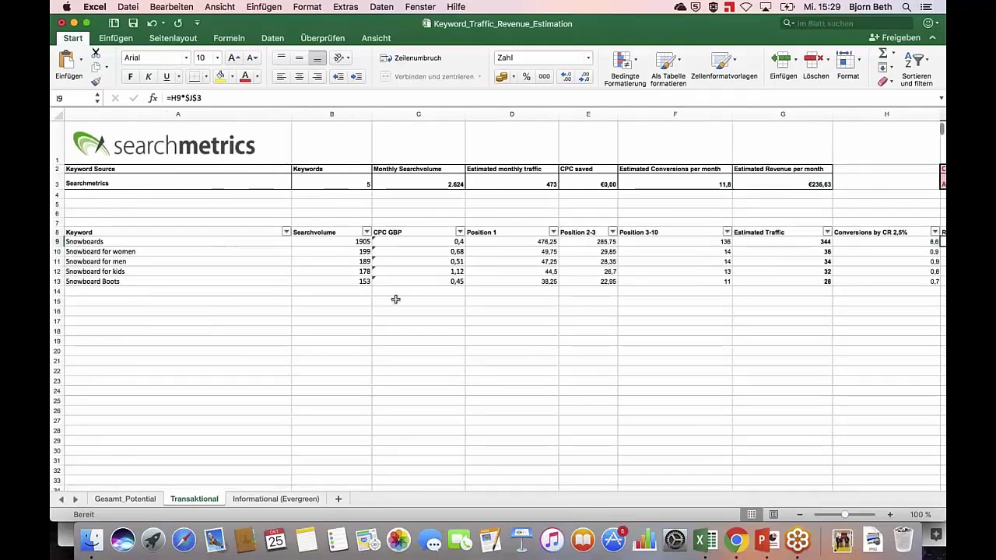
click(109, 231)
click(114, 243)
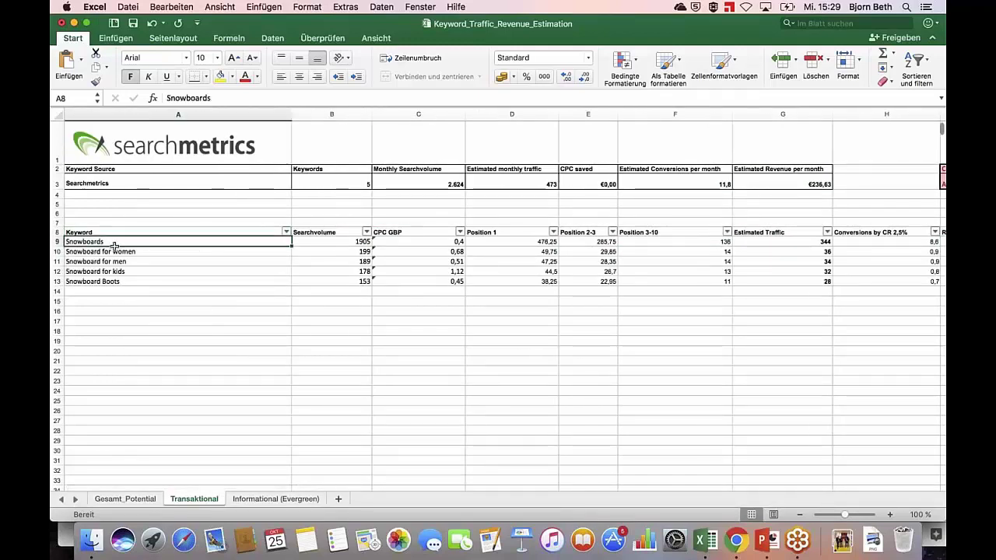
drag(114, 245, 119, 349)
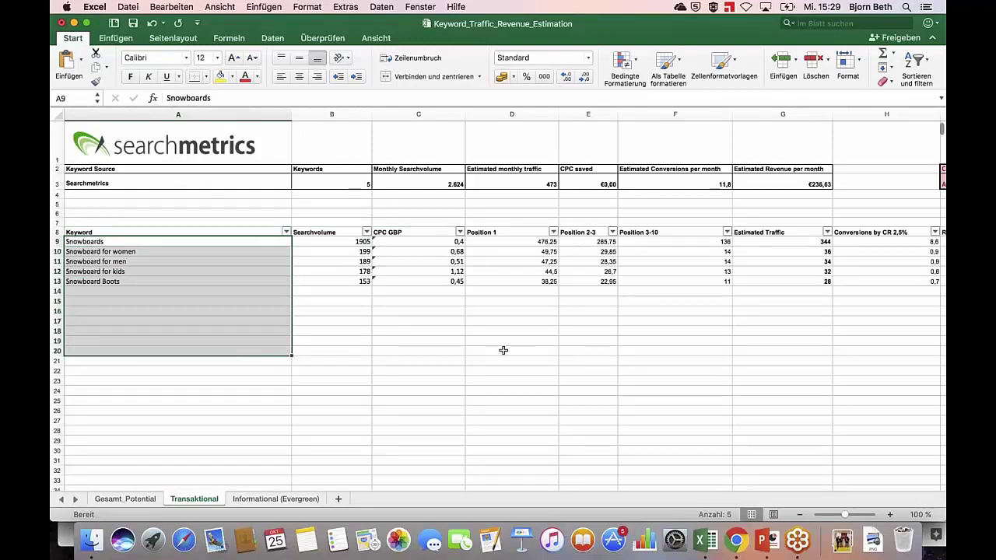
scroll(503, 350, right, 5)
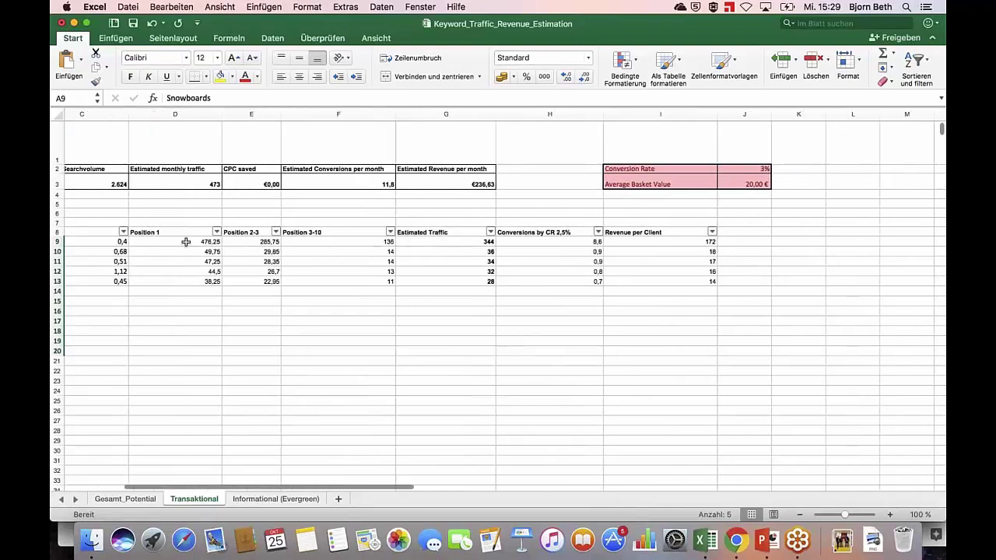
click(179, 230)
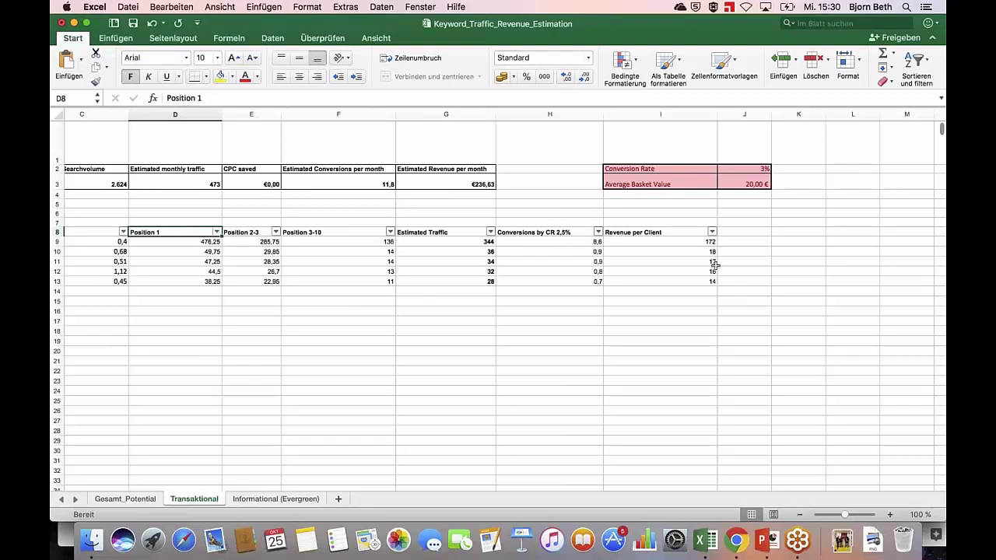
scroll(715, 266, left, 3)
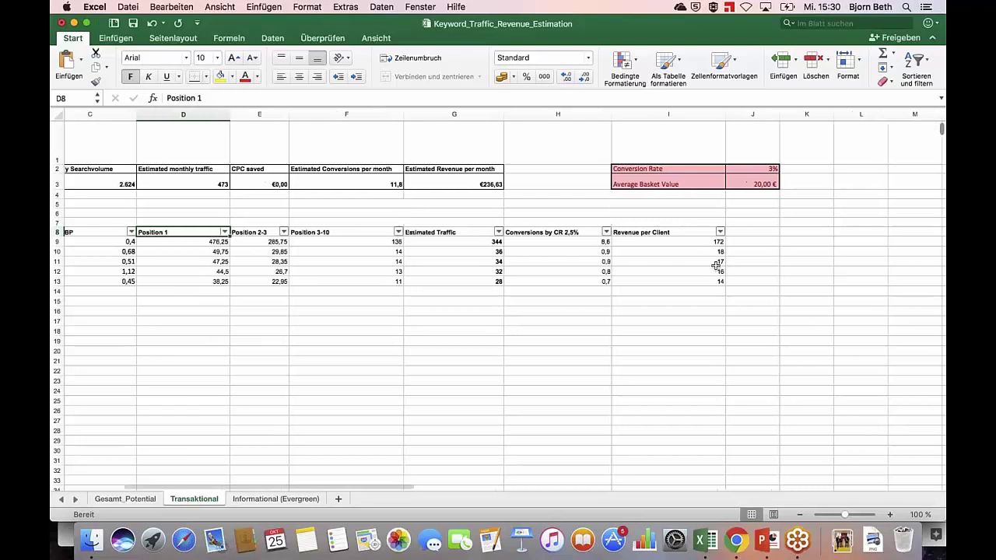
scroll(715, 265, left, 2)
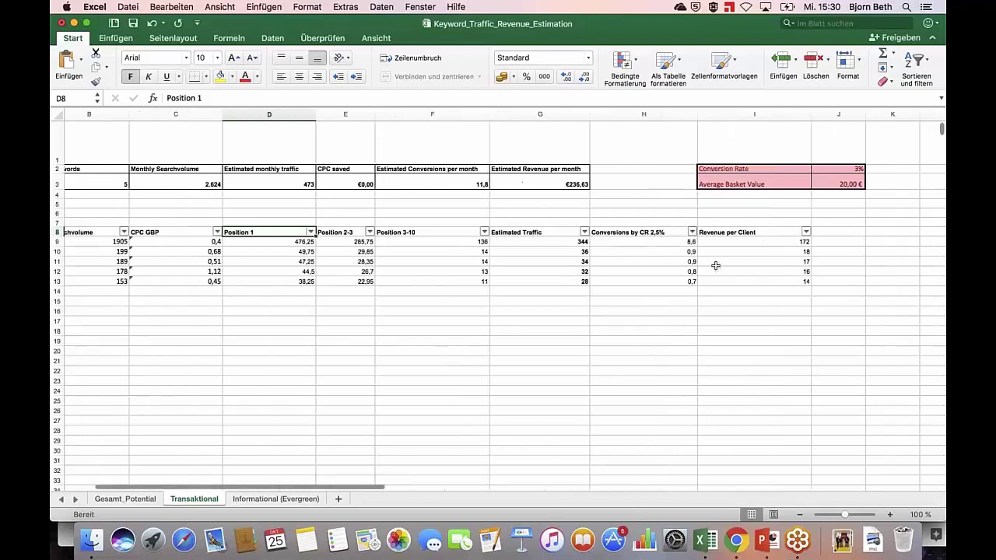
scroll(715, 265, left, 3)
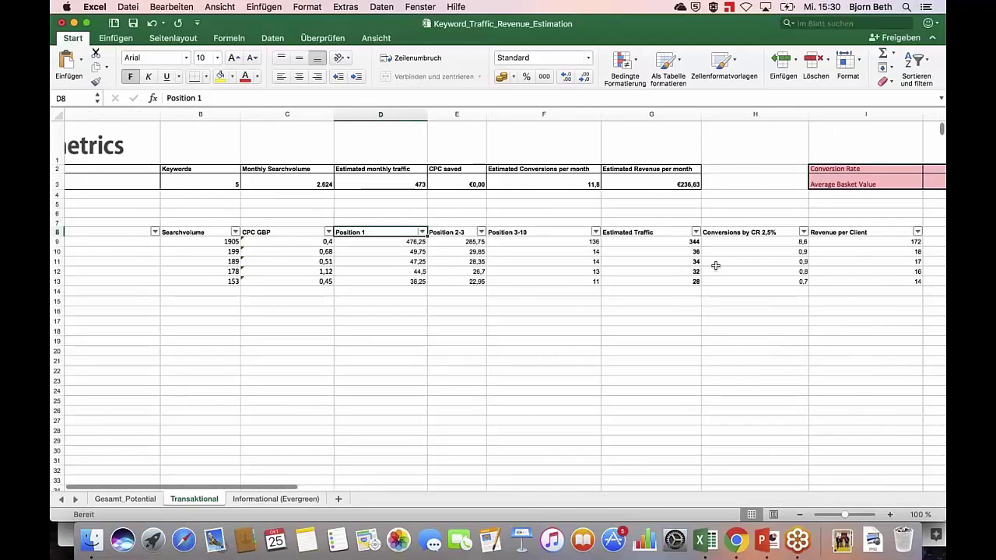
scroll(704, 266, left, 3)
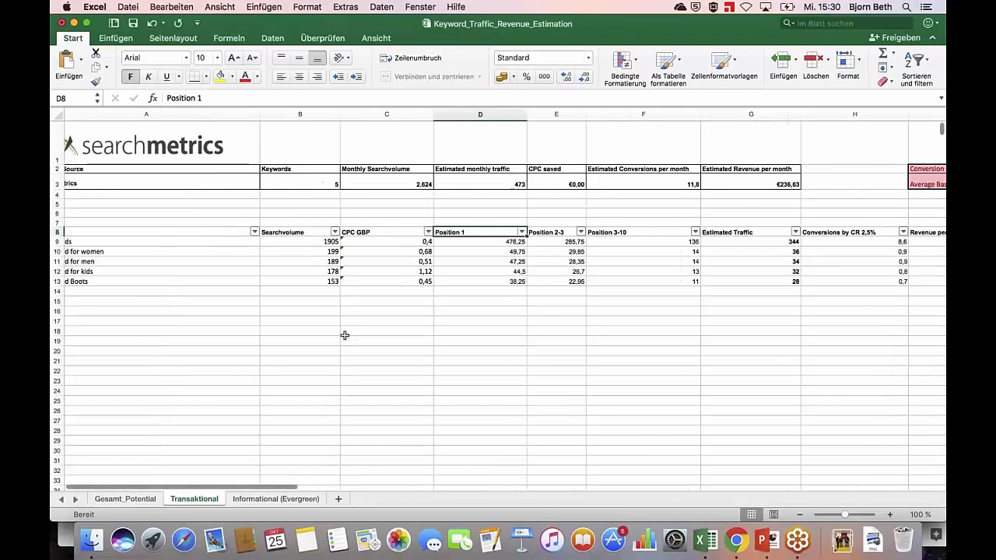
scroll(356, 335, left, 1)
Examine the Transaktional summary row and its monthly revenue formula, plus the combined revenue formula on the Gesamt_Potential sheet.
drag(342, 179, 788, 179)
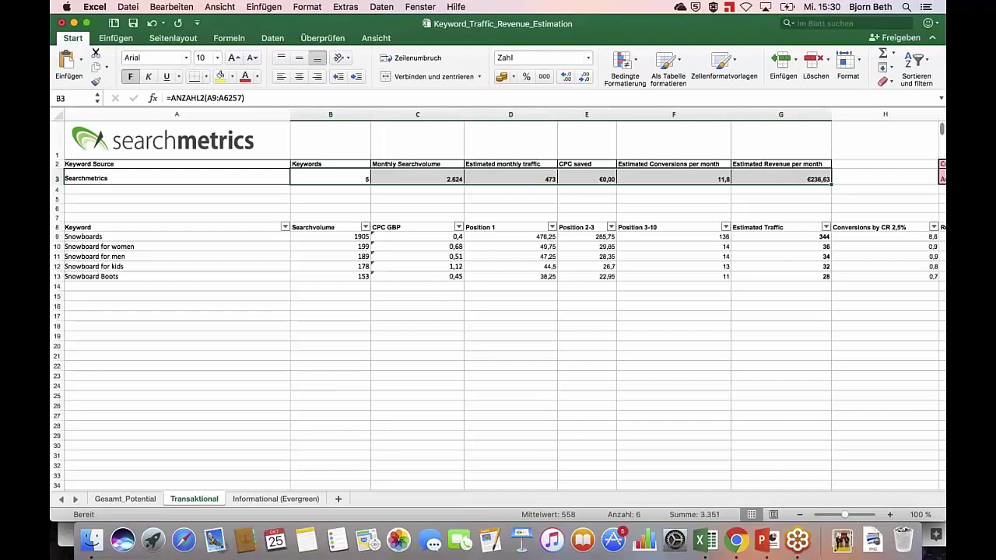
click(781, 178)
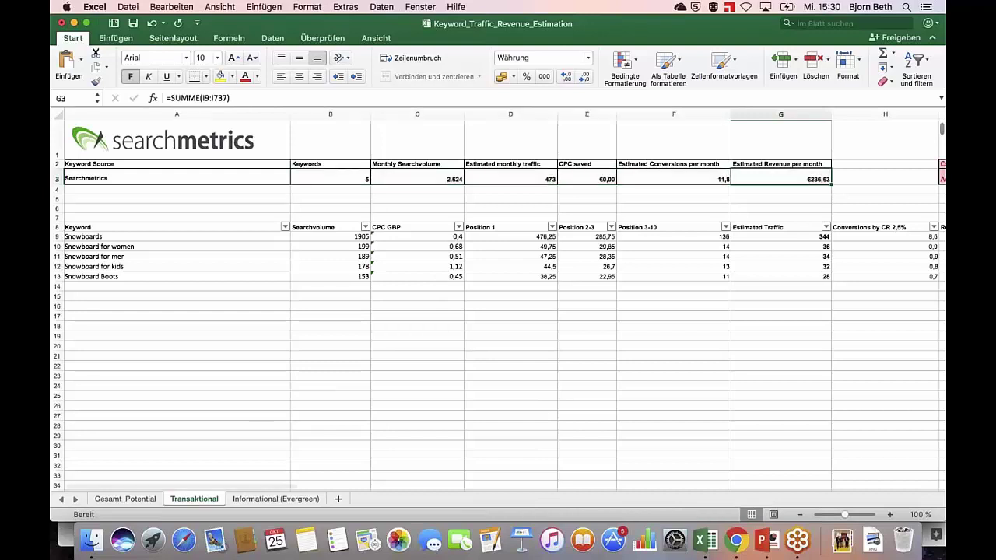
click(124, 499)
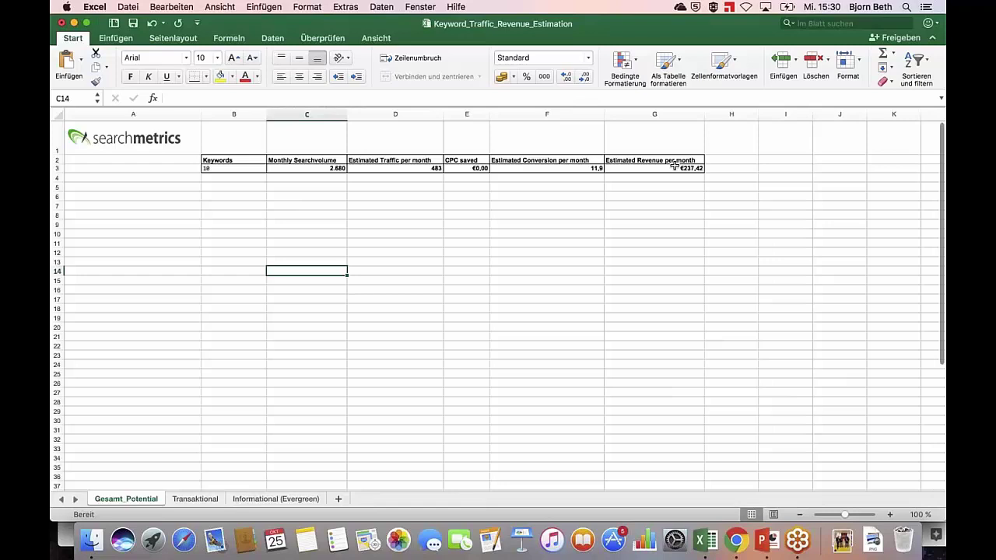
click(674, 167)
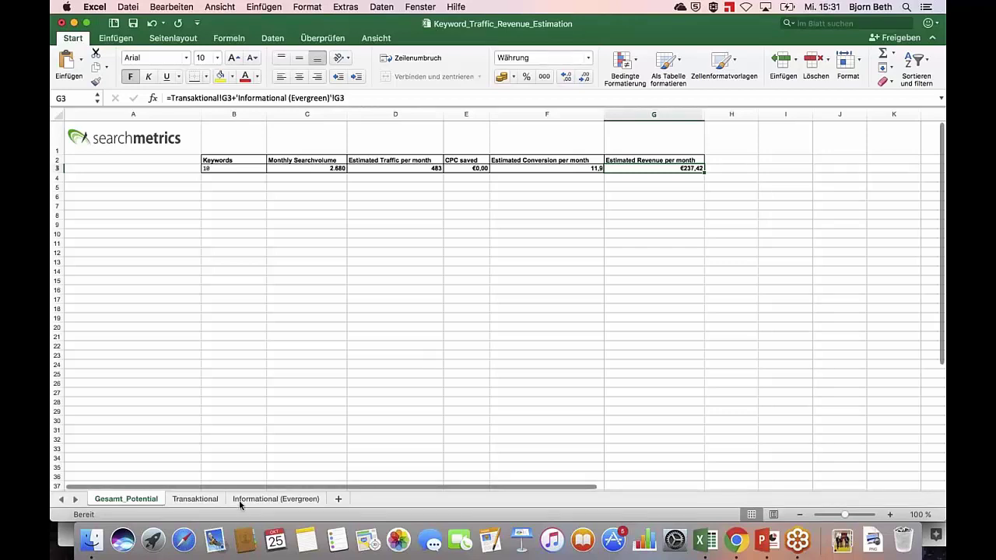
Compare the Transaktional and Informational (Evergreen) sheets, and inspect the first Revenue per Client formula on the Informational (Evergreen) sheet.
click(198, 499)
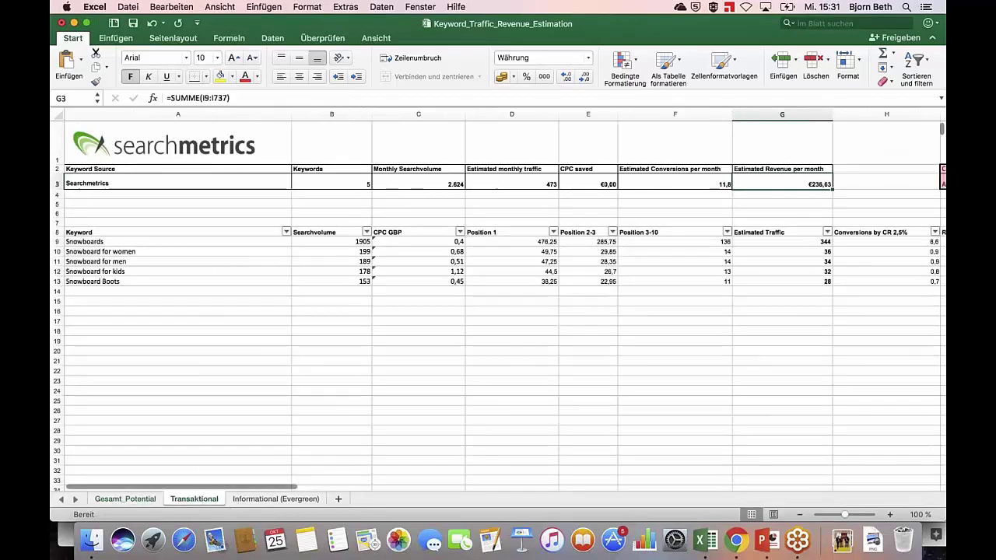
click(276, 498)
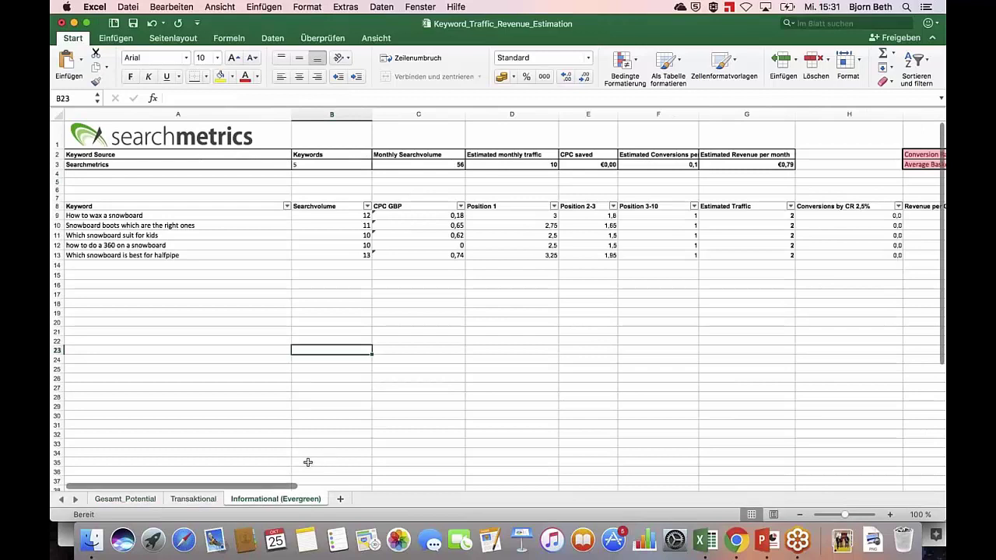
click(197, 498)
click(247, 504)
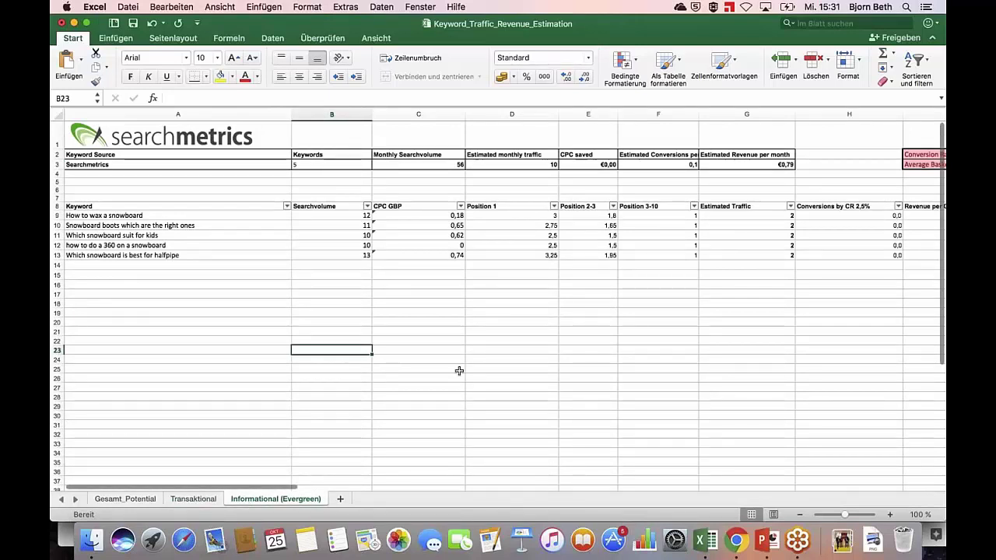
scroll(459, 370, right, 2)
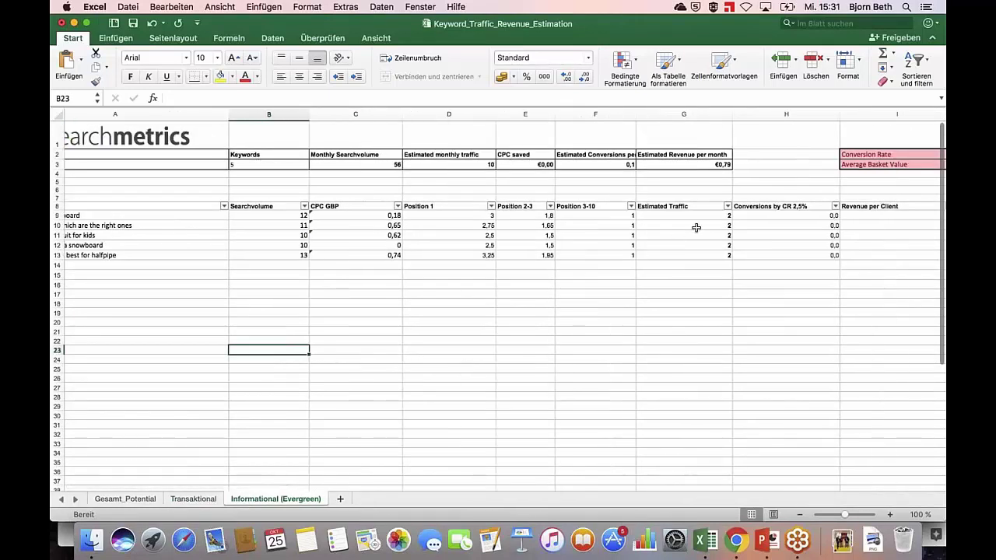
scroll(793, 226, right, 2)
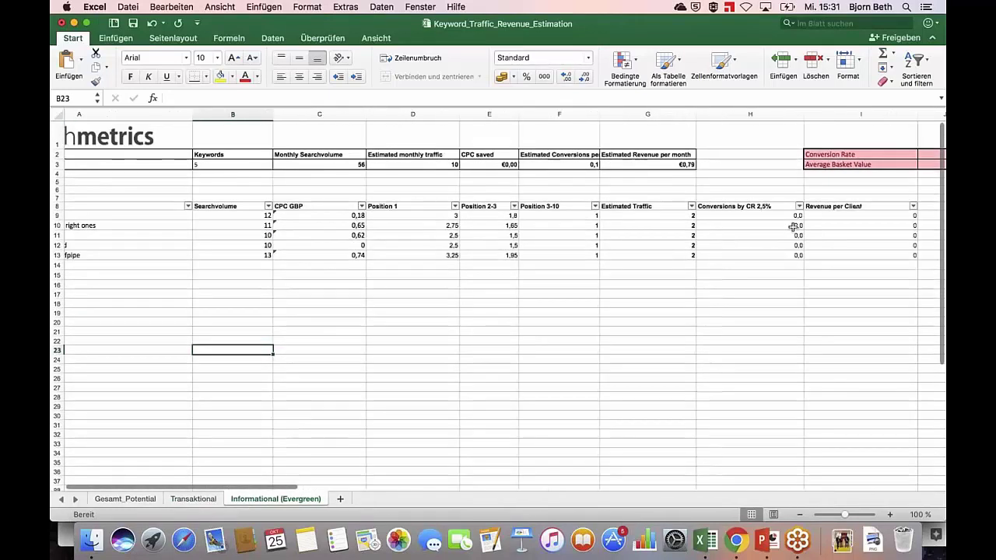
scroll(793, 226, right, 1)
scroll(792, 226, right, 1)
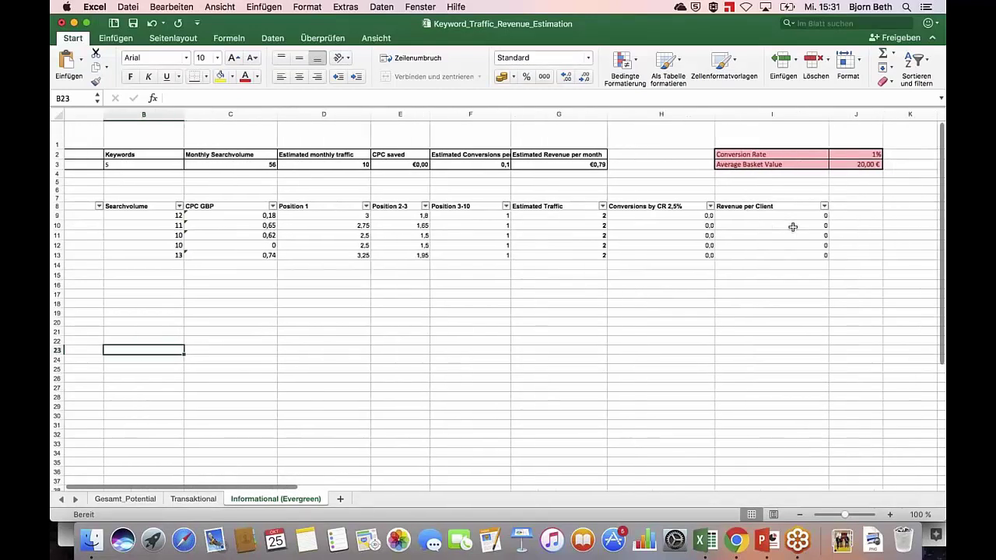
click(775, 215)
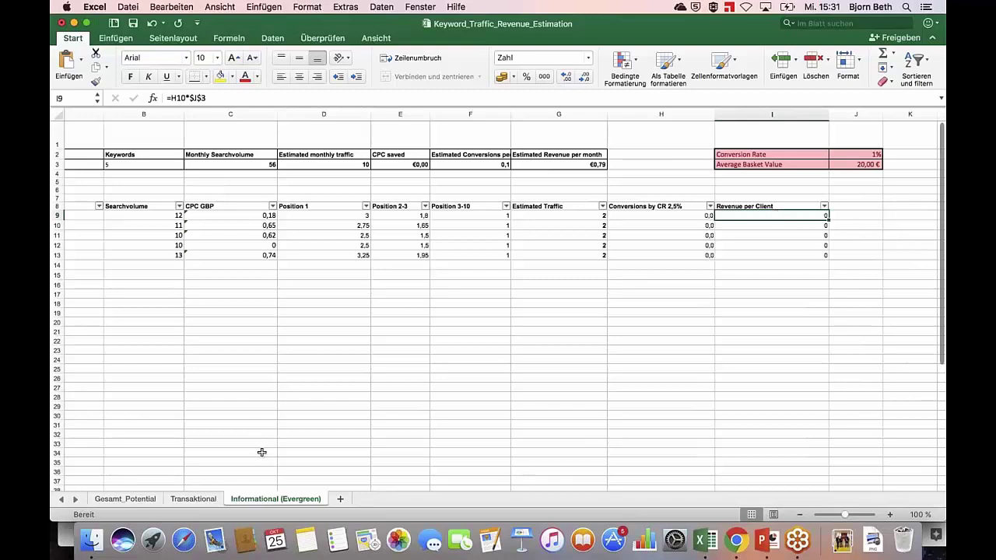
Minimize the workbook and start the PowerPoint slideshow at the slide "Budget Forecast based on topics".
click(73, 23)
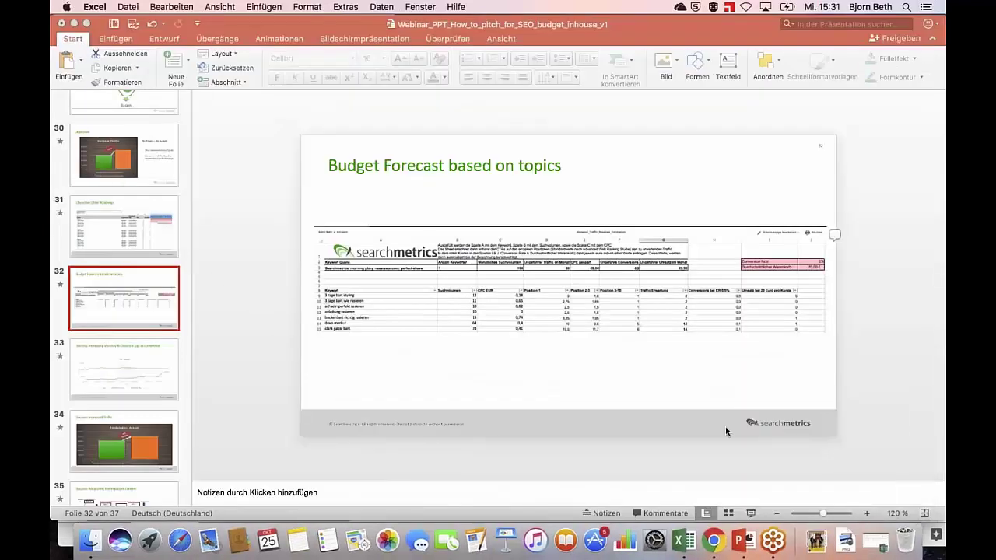
click(750, 520)
click(750, 517)
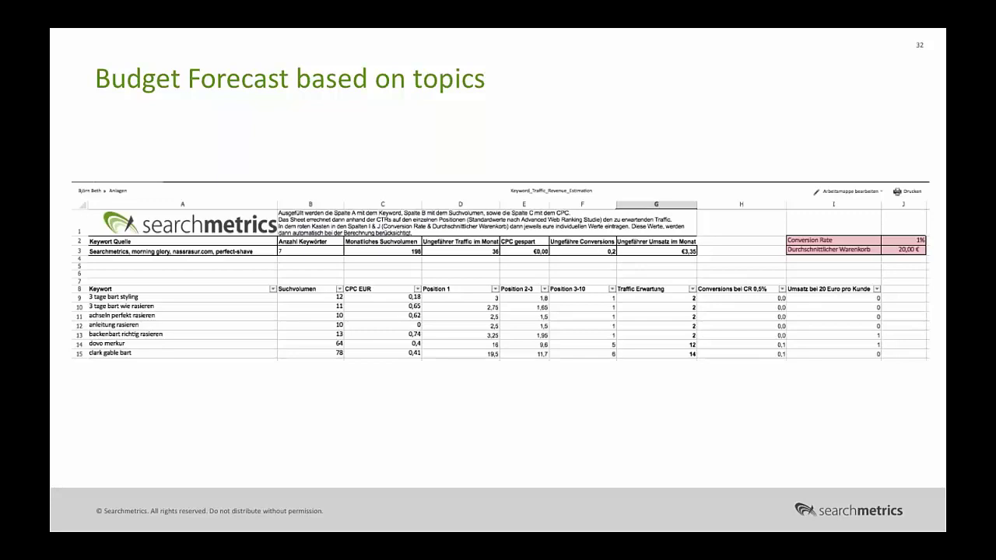
key(Right)
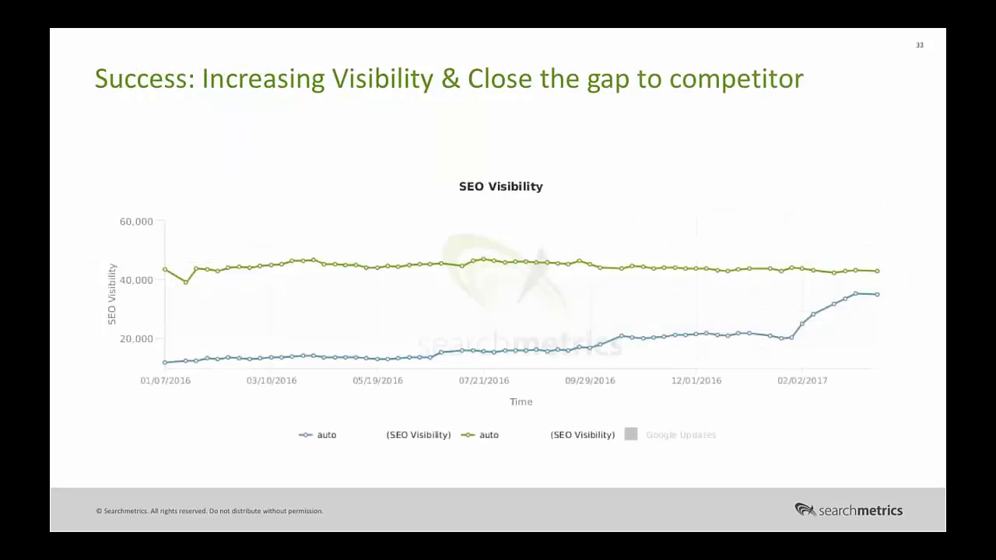
key(Left)
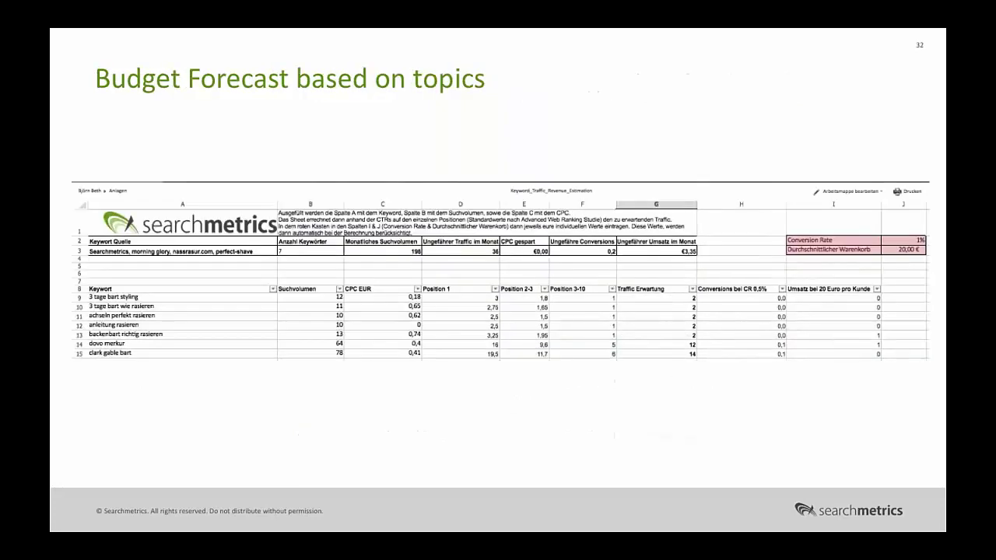